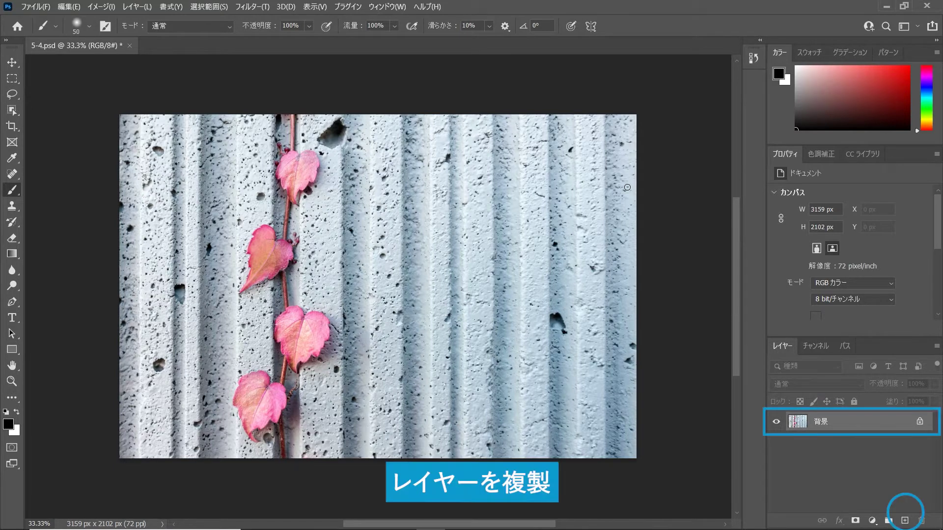
Step: Duplicate the 背景 layer to create a 背景 のコピー layer above it
left_click_drag(867, 421, 903, 511)
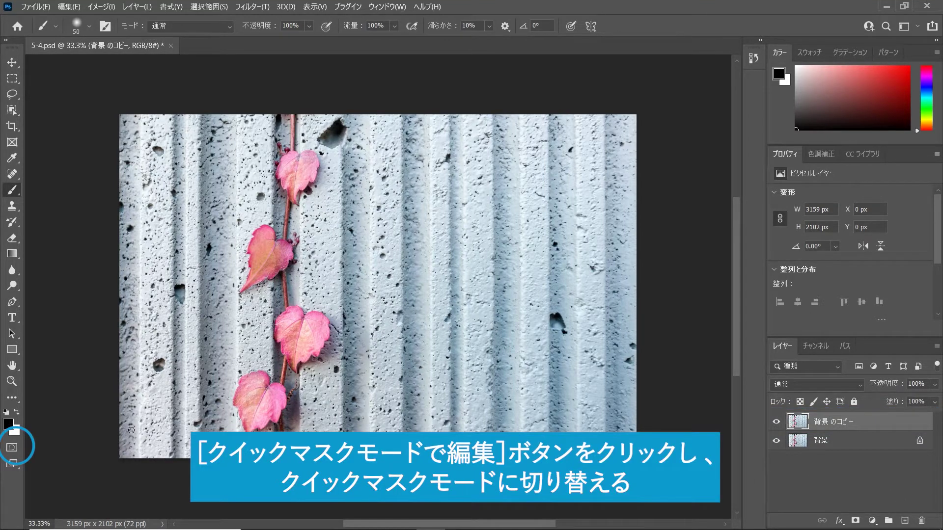
Step: Enter Quick Mask mode on the 背景 のコピー layer
left_click(12, 449)
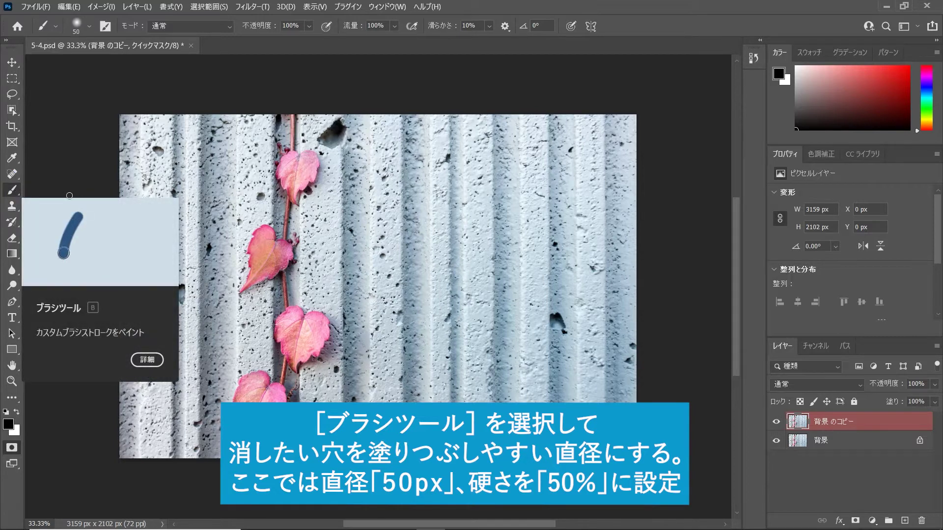
Step: Set the brush to 50 px size with 50% hardness
left_click(89, 28)
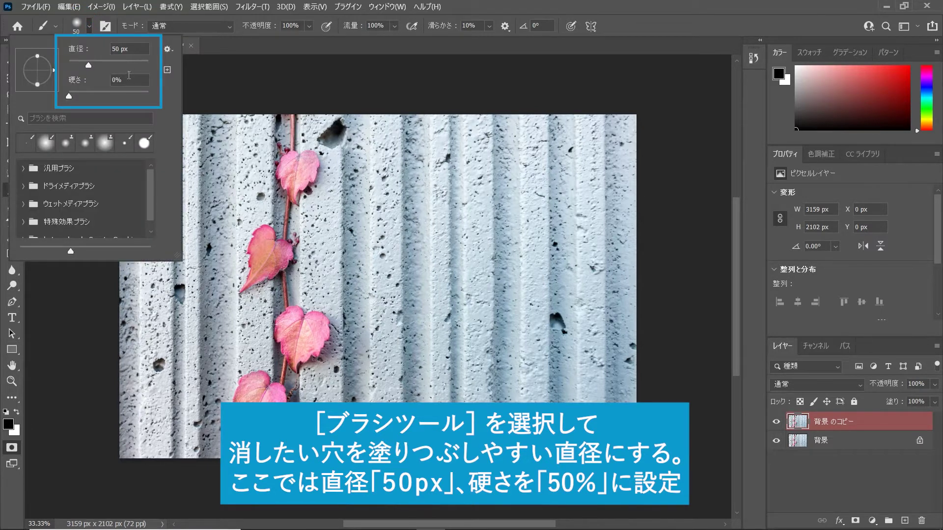
left_click_drag(128, 81, 109, 84)
type("50")
key("Return")
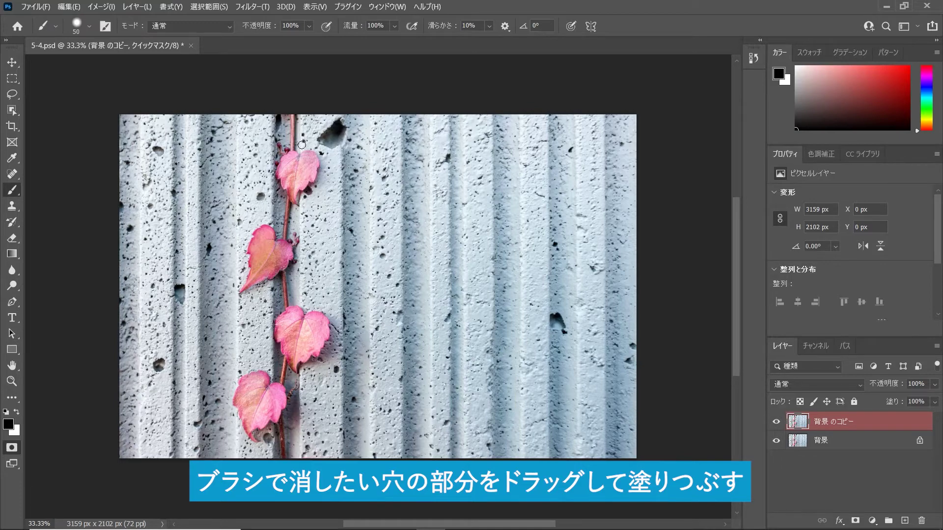
Step: Zoom in and mask the large hole by the top leaf, plus holes mid-wall, lower left and right
left_click_drag(328, 131, 380, 183)
mouse_move(306, 149)
left_mouse_down()
mouse_move(340, 172)
mouse_move(369, 167)
mouse_move(386, 115)
mouse_move(363, 105)
mouse_move(319, 147)
mouse_move(353, 108)
mouse_move(362, 131)
mouse_move(351, 165)
mouse_move(329, 169)
mouse_move(309, 158)
mouse_move(350, 175)
mouse_move(361, 165)
left_mouse_up()
scroll(361, 165, "down", 5)
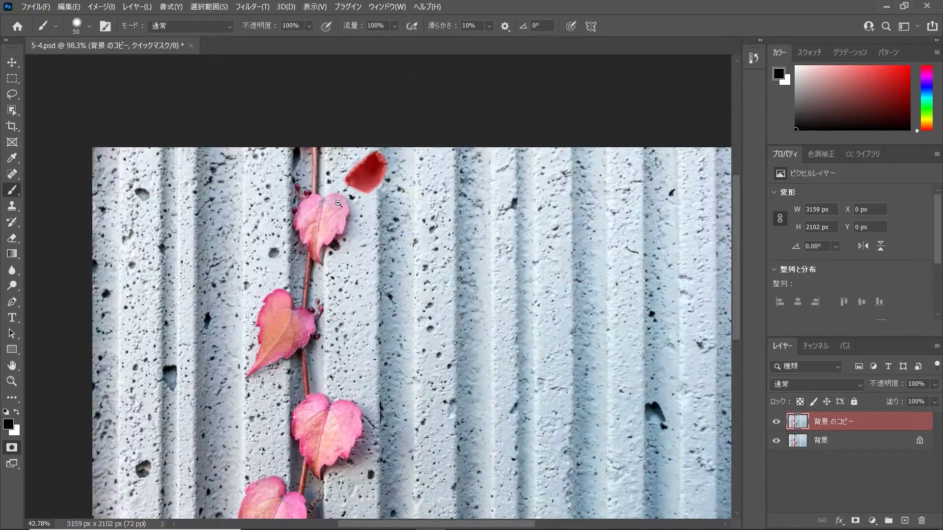
left_click_drag(236, 295, 246, 315)
left_click_drag(182, 494, 191, 479)
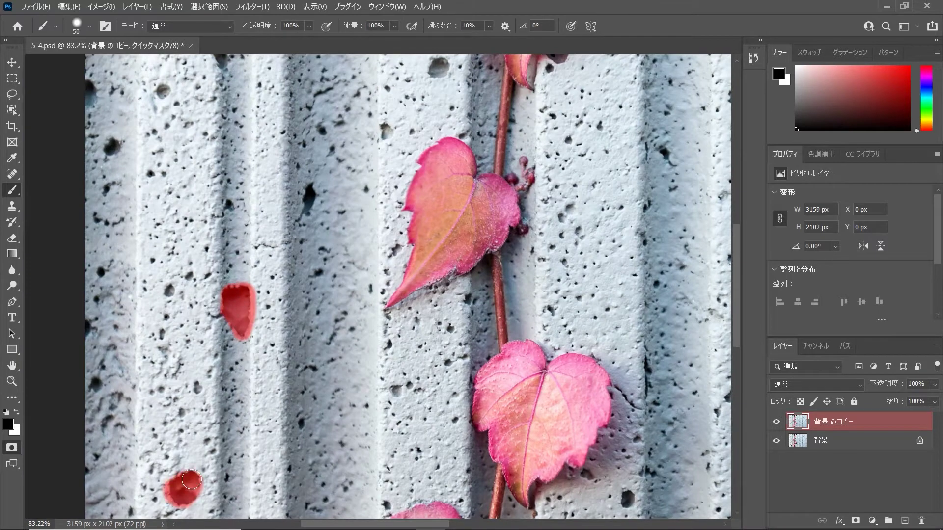
scroll(351, 433, "down", 3)
left_click_drag(476, 353, 250, 266)
scroll(657, 339, "up", 1)
mouse_move(562, 307)
left_mouse_down()
mouse_move(570, 320)
mouse_move(575, 307)
mouse_move(588, 337)
left_mouse_up()
Step: Shrink the brush to 23 px and mask small holes on the right side and upper wall
left_click(89, 26)
left_click_drag(82, 64, 74, 64)
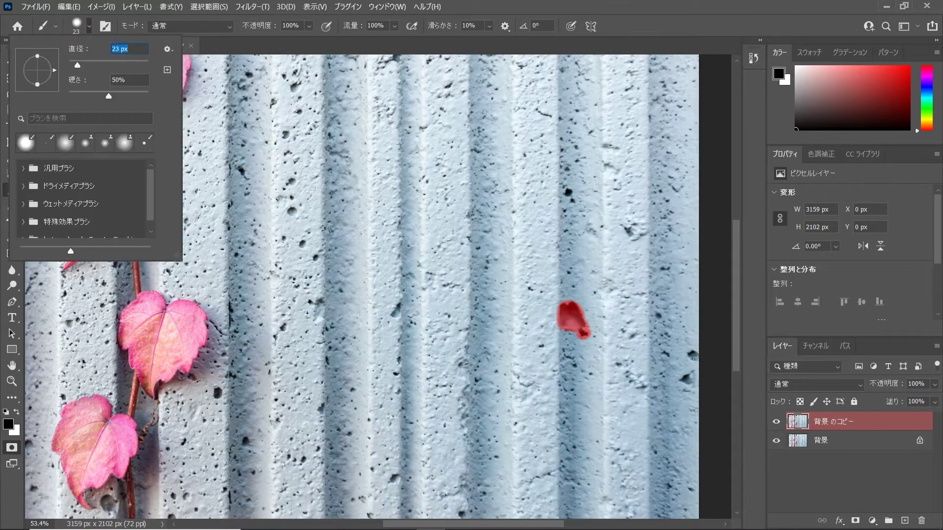
left_click(693, 354)
scroll(696, 370, "up", 4)
left_click(677, 388)
scroll(683, 386, "down", 3)
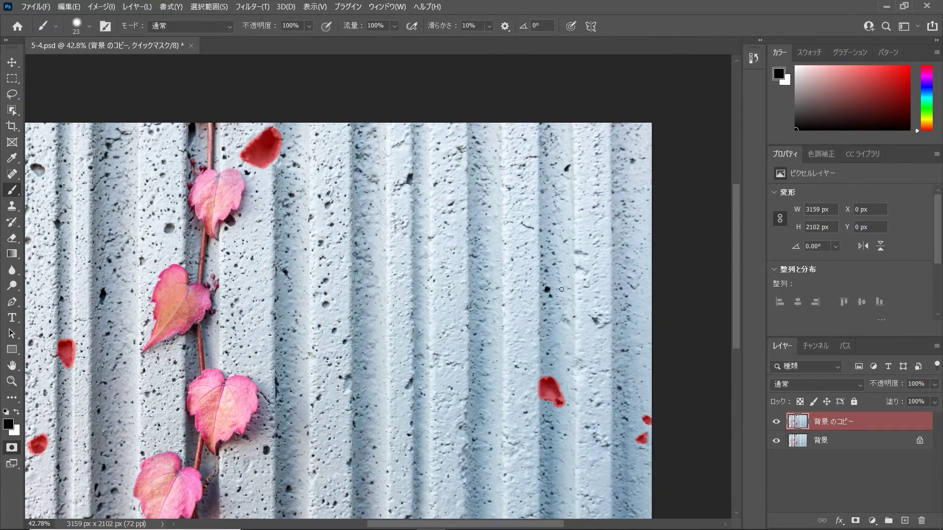
scroll(548, 290, "up", 2)
mouse_move(547, 289)
left_mouse_down()
mouse_move(552, 298)
mouse_move(505, 385)
left_mouse_up()
left_click_drag(535, 181, 531, 191)
left_click(635, 175)
Step: Mask a dark spot, two central holes, and three holes on the left part of the wall
left_click_drag(287, 206, 287, 196)
scroll(319, 272, "down", 3)
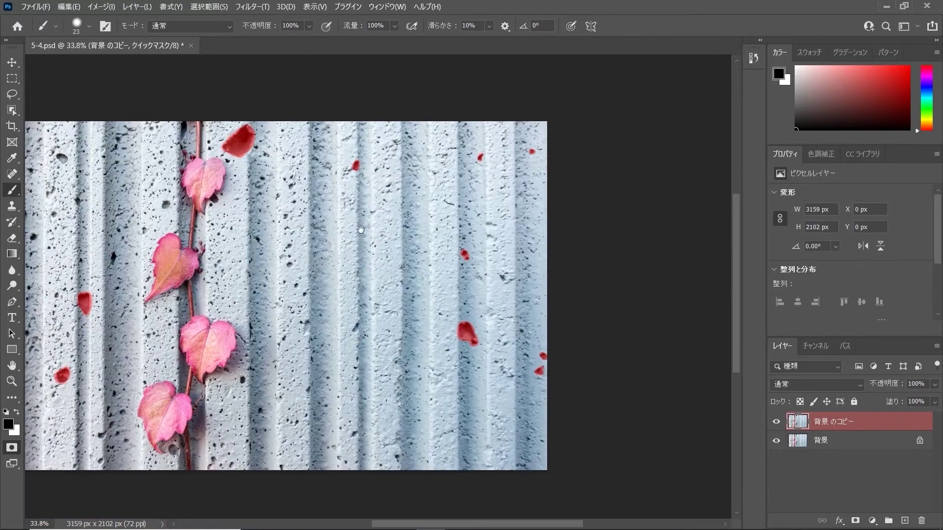
scroll(365, 270, "up", 2)
scroll(366, 269, "up", 2)
scroll(345, 343, "down", 3)
left_click(345, 379)
left_click(442, 428)
scroll(270, 434, "left", 2)
left_click(270, 434)
left_click(218, 305)
left_click(176, 236)
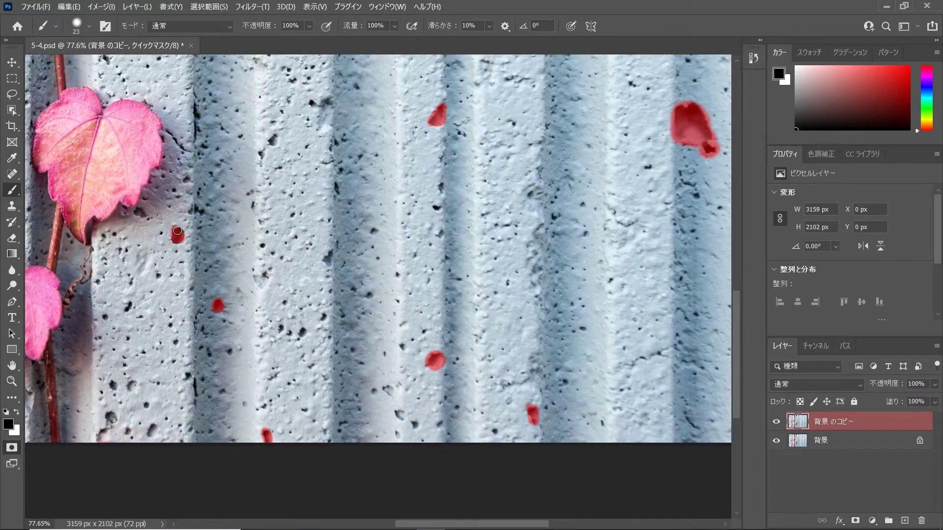
Step: Mask three small holes near the right edge and holes mid-wall and left of the vine
scroll(370, 259, "down", 2)
left_click(367, 198)
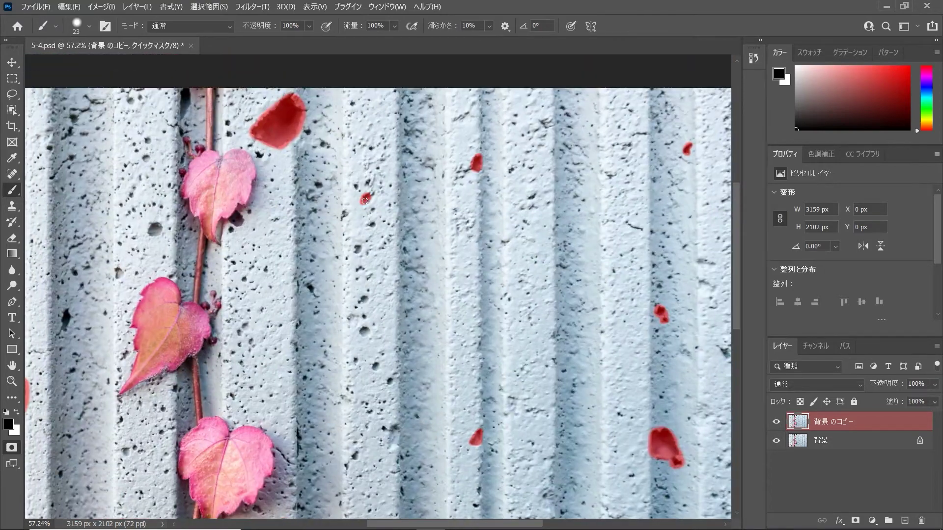
left_click(363, 300)
left_click(365, 333)
scroll(363, 333, "left", 2)
left_click(274, 228)
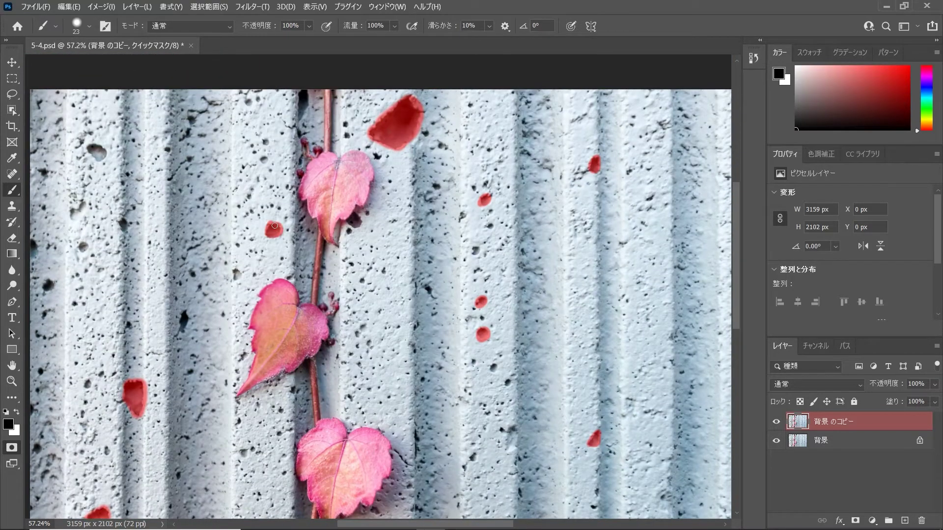
scroll(276, 222, "up", 2)
left_click(220, 295)
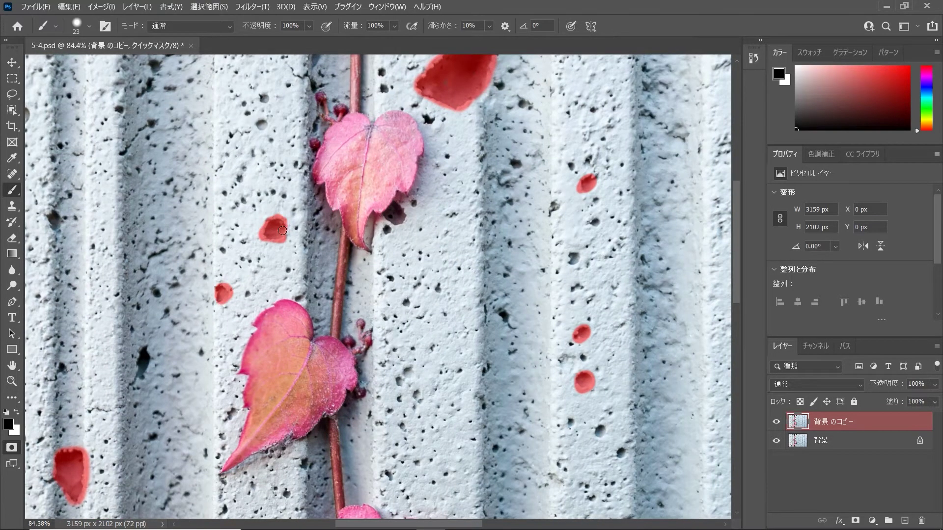
scroll(373, 260, "down", 3)
left_click(274, 306)
scroll(217, 216, "up", 2)
Step: Mask the holes on the upper left wall and along the image's left edge
left_click_drag(222, 190, 216, 180)
left_click(170, 207)
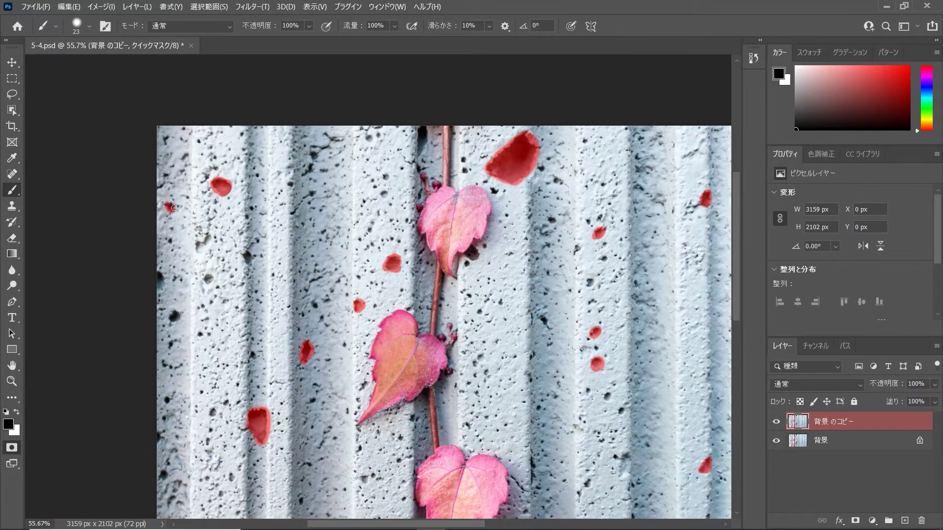
left_click(202, 243)
left_click(248, 257)
left_click(207, 279)
left_click(160, 280)
left_click(172, 314)
Step: Pan to the bottom and mask the hole cluster near the lower leaves
left_click_drag(162, 366, 199, 283)
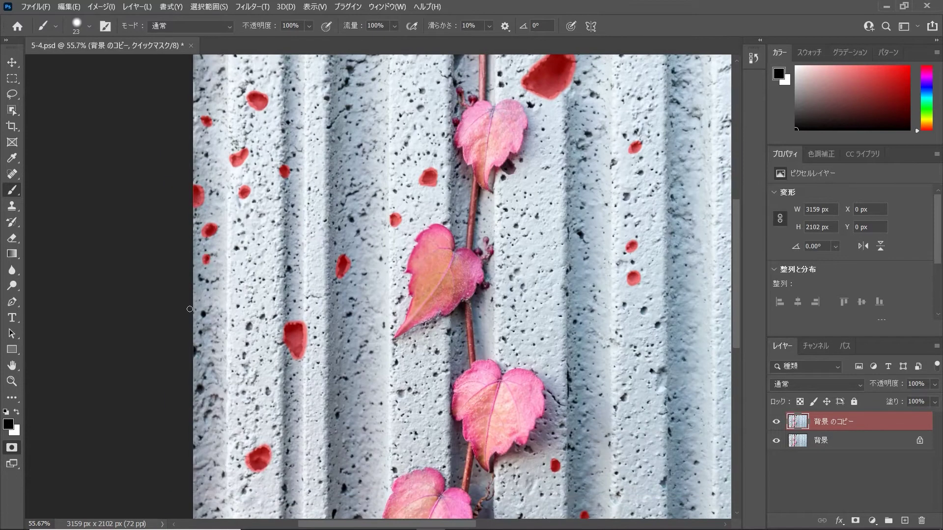
left_click_drag(251, 378, 261, 216)
left_click(353, 326)
left_click(366, 359)
left_click(349, 379)
left_click(373, 405)
left_click(331, 396)
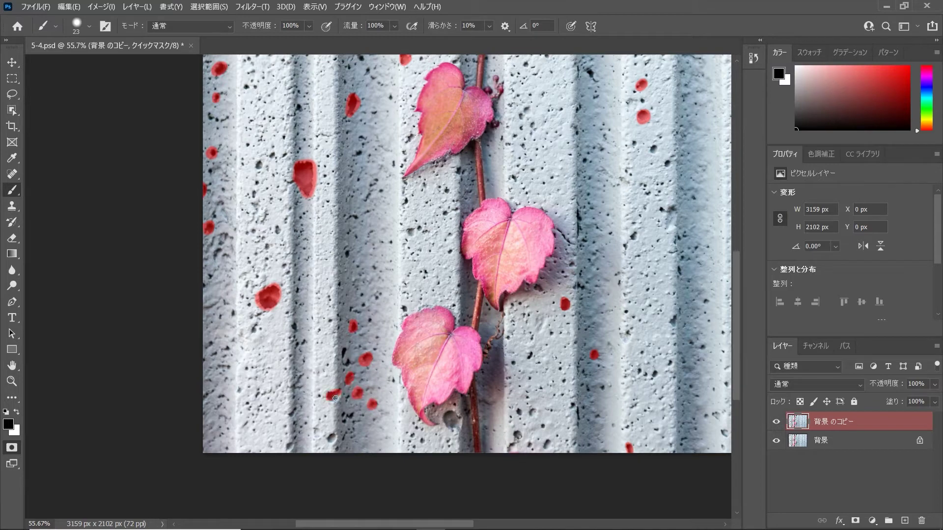
left_click(330, 437)
scroll(469, 434, "up", 2)
left_click(441, 405)
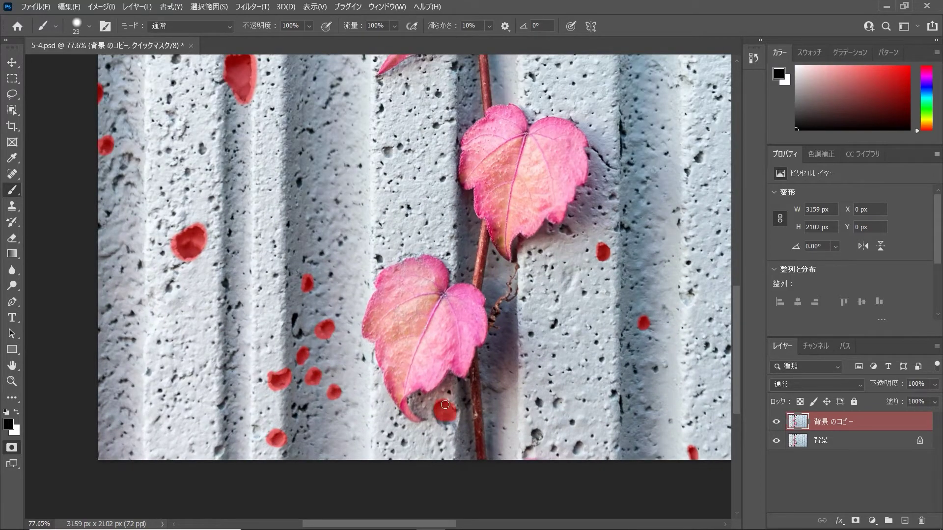
scroll(491, 368, "down", 5)
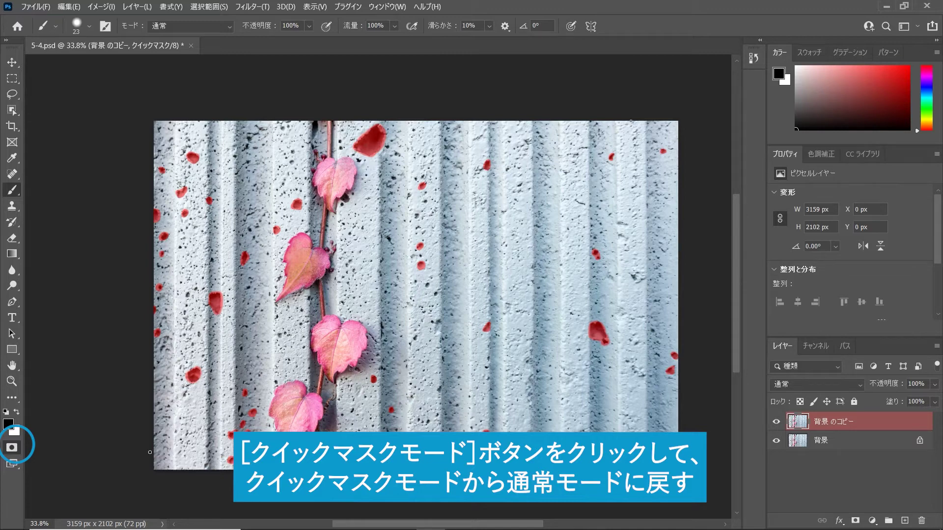
Step: Exit Quick Mask mode to turn the red-painted holes into a selection
left_click(12, 449)
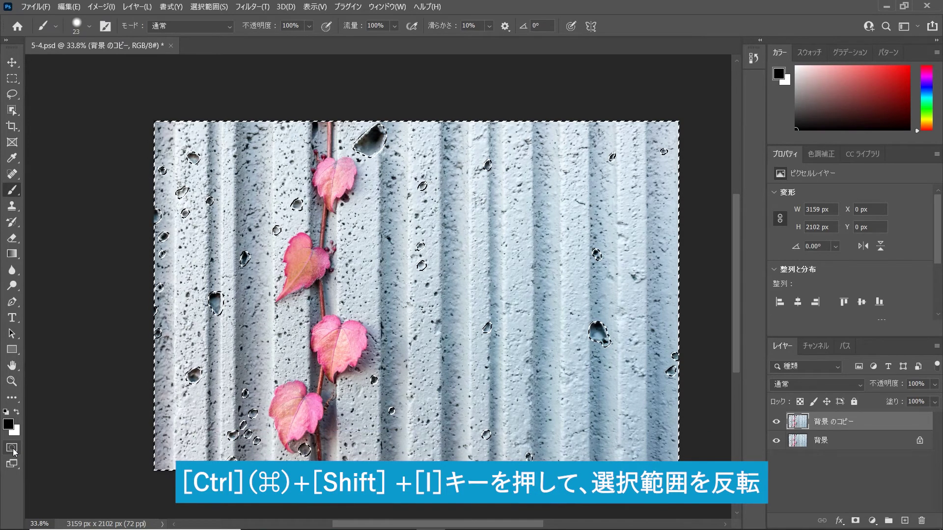
Step: Inverse the selection with Ctrl+Shift+I so only the holes are selected
key("ctrl+shift+i")
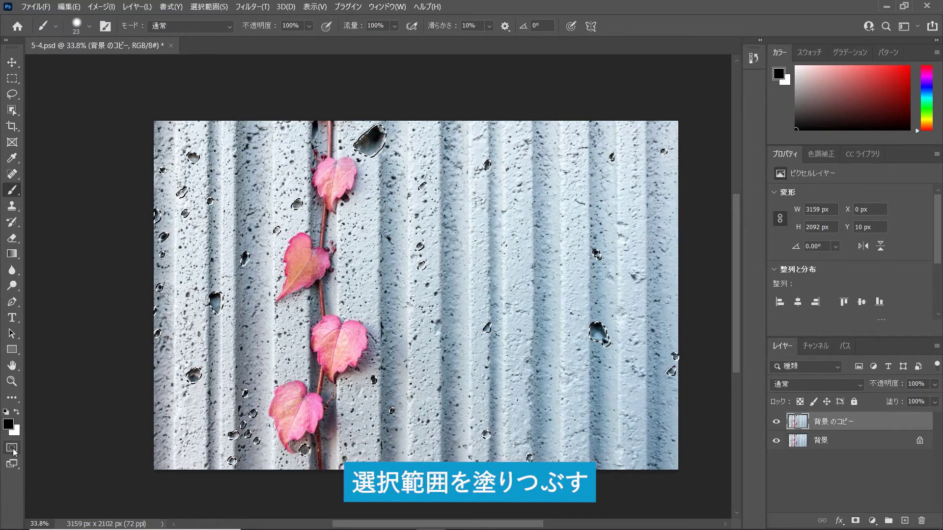
Step: Open Edit > Fill set to Content-Aware, Color Adaptation, Normal mode, 100% opacity
left_click(67, 7)
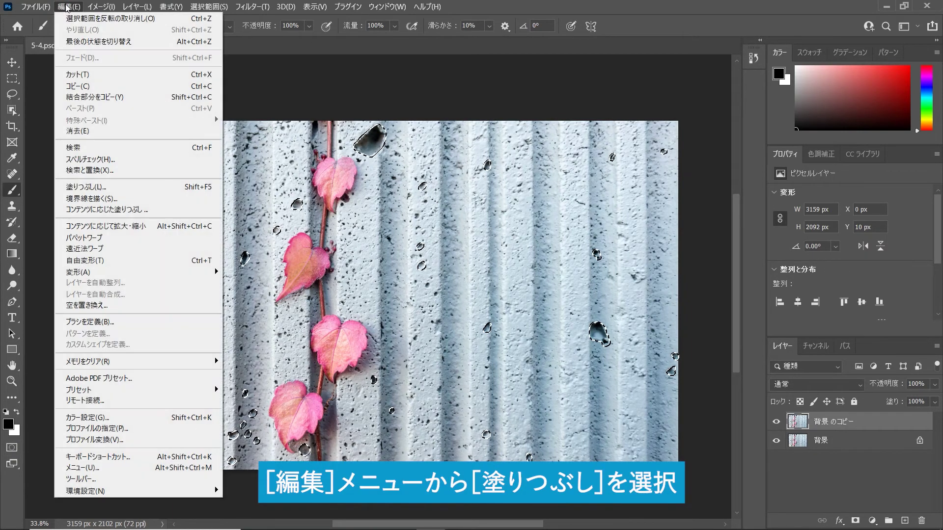
left_click(75, 186)
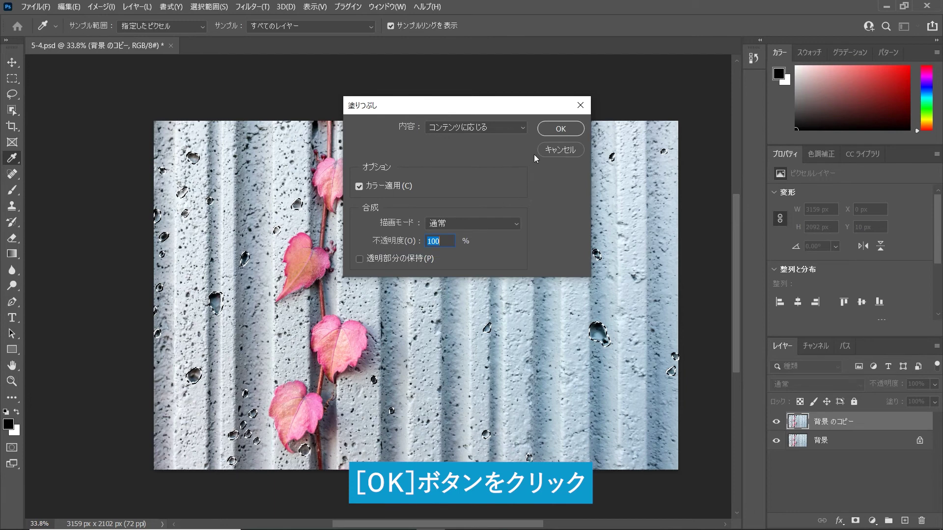
Step: Apply the content-aware fill to patch the selected holes
left_click(554, 129)
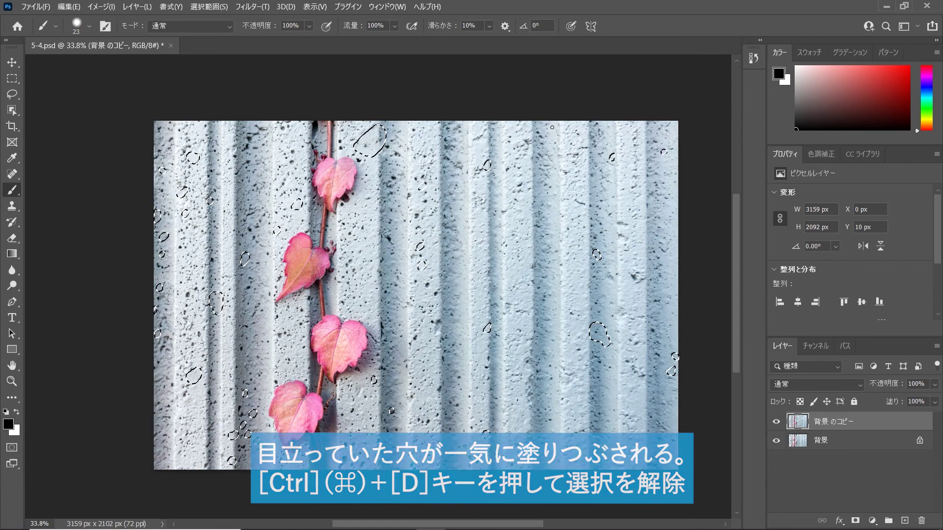
Step: Deselect with Ctrl+D to clear the selection outline
key("ctrl+d")
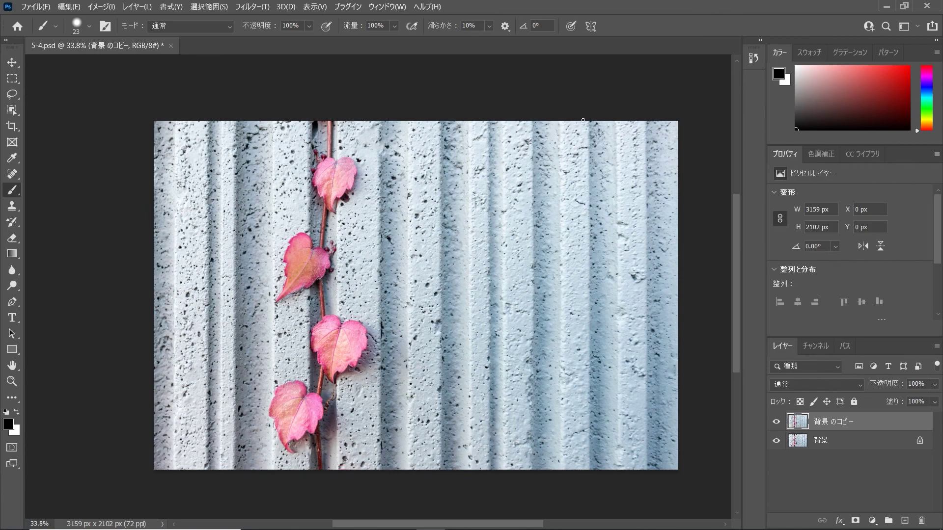